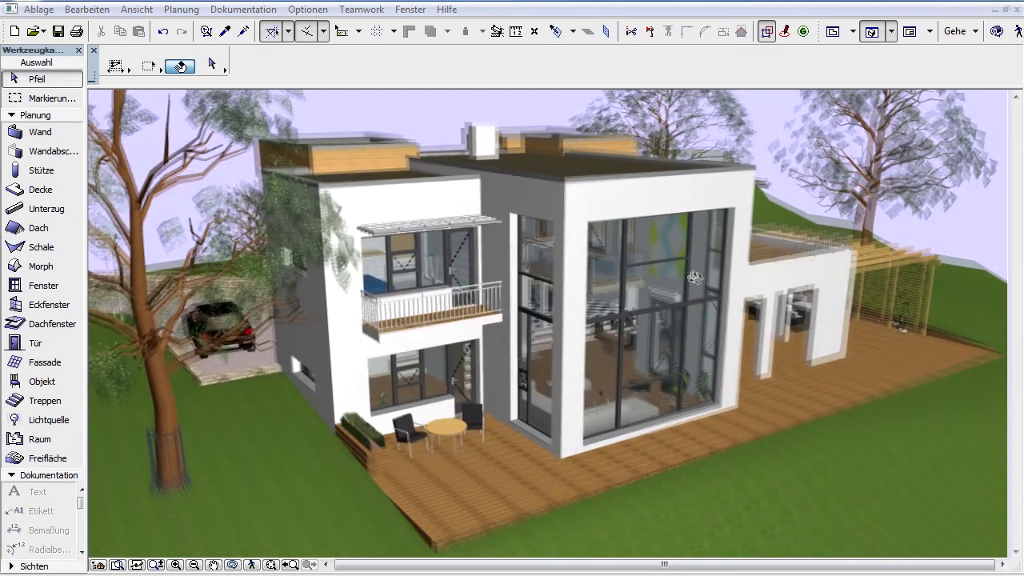
# Orbit the 3D view for a closer, higher look at the villa's cut-open interior.
pyautogui.moveTo(708, 278)
pyautogui.mouseDown()
pyautogui.moveTo(731, 290)
pyautogui.moveTo(633, 266)
pyautogui.moveTo(698, 270)
pyautogui.mouseUp()
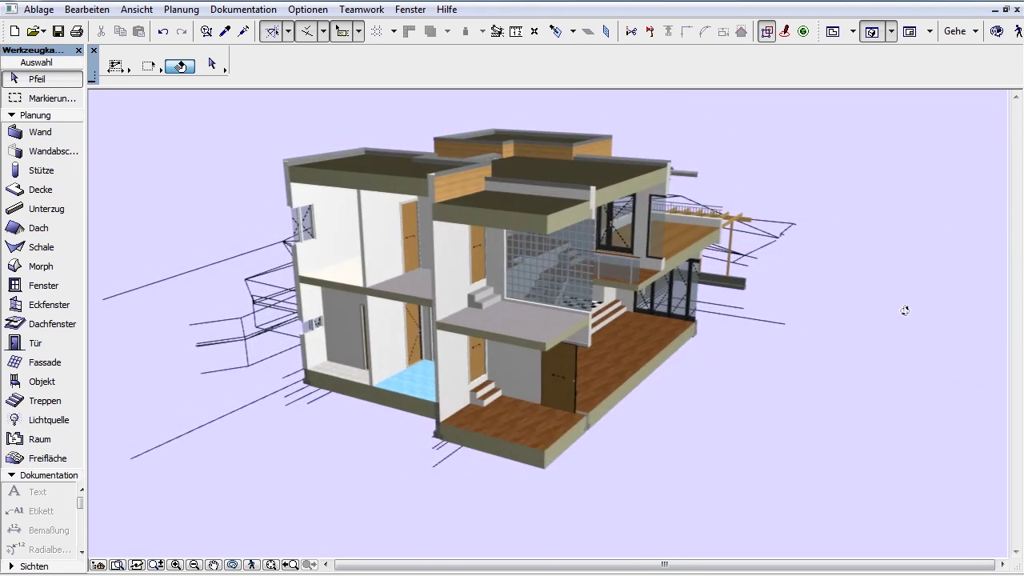
# Compare the ground-floor plan with the 3D model, orbiting to a front-facing view.
pyautogui.press('F2')
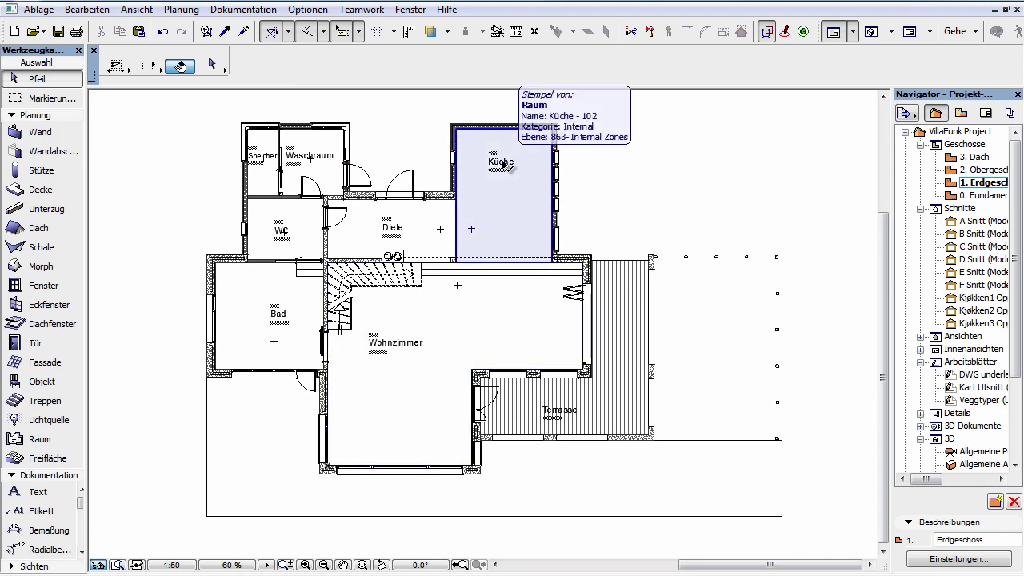
pyautogui.press('F3')
pyautogui.scroll(3, 697, 294)
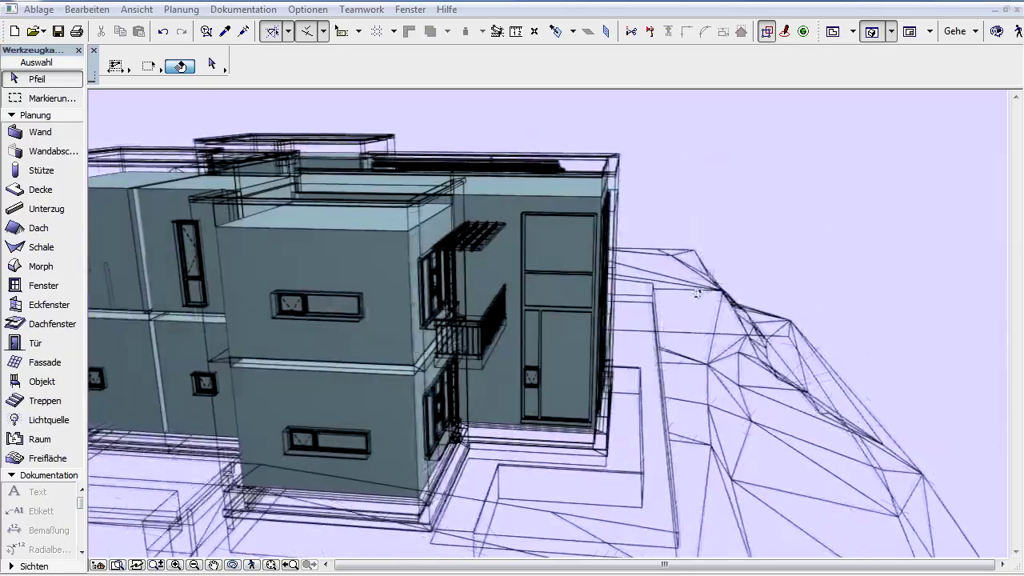
pyautogui.moveTo(697, 294)
pyautogui.keyDown('shift'); pyautogui.mouseDown(button='middle')
pyautogui.moveTo(274, 307)
pyautogui.moveTo(472, 306)
pyautogui.moveTo(387, 306)
pyautogui.moveTo(413, 279)
pyautogui.moveTo(643, 337)
pyautogui.moveTo(743, 345)
pyautogui.mouseUp(button='middle'); pyautogui.keyUp('shift')
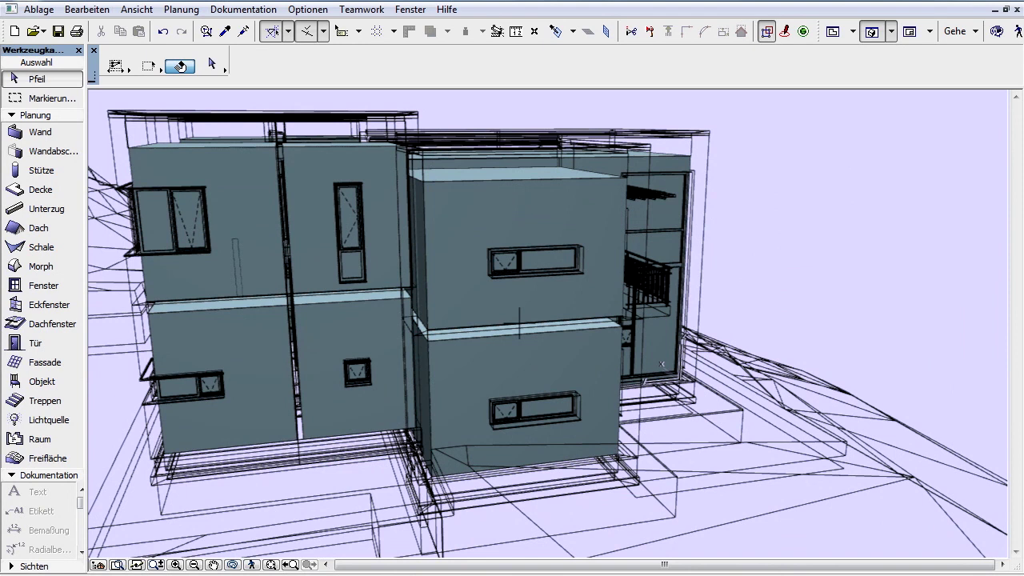
# Return to the zoomed-in 1. Geschoss plan and open the model Layer Settings with Ctrl+L.
pyautogui.press('F2')
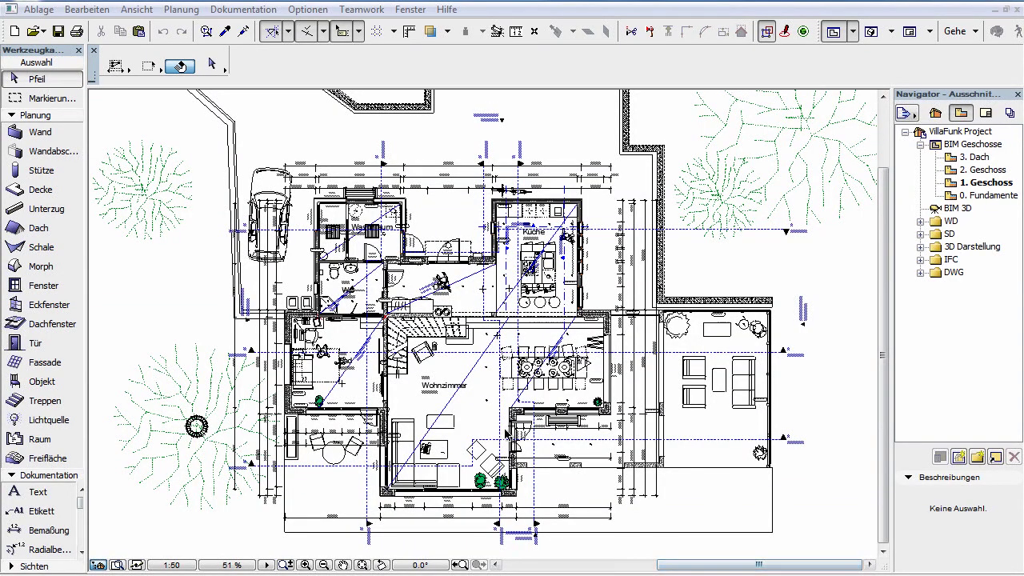
pyautogui.click(488, 426)
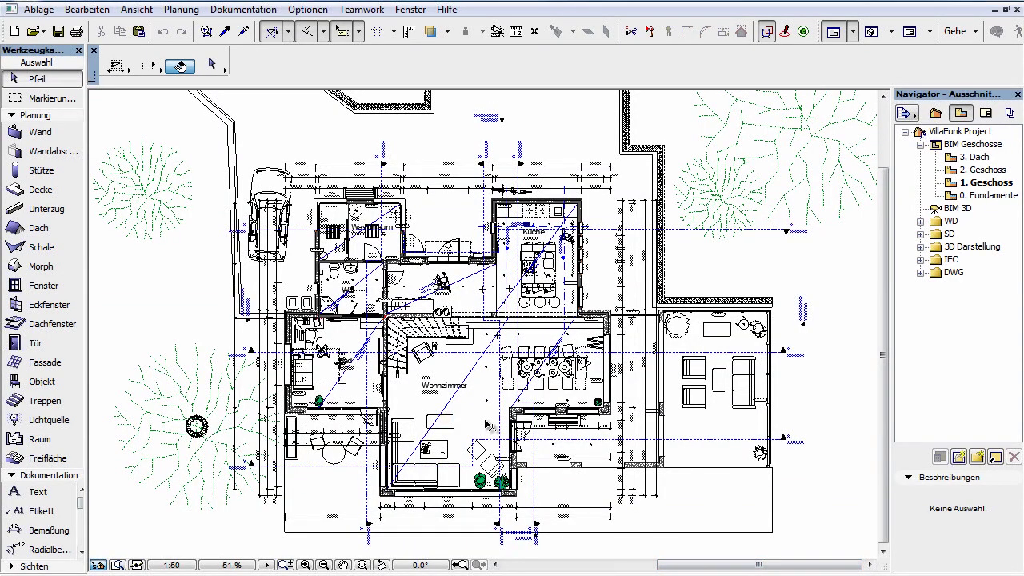
pyautogui.scroll(3, 488, 426)
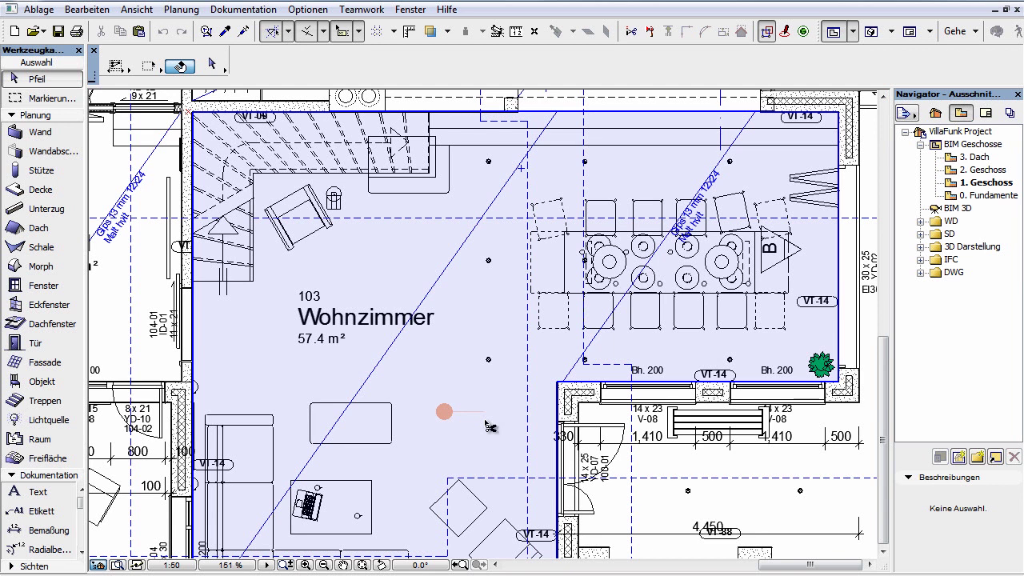
pyautogui.hotkey('ctrl', 'l')
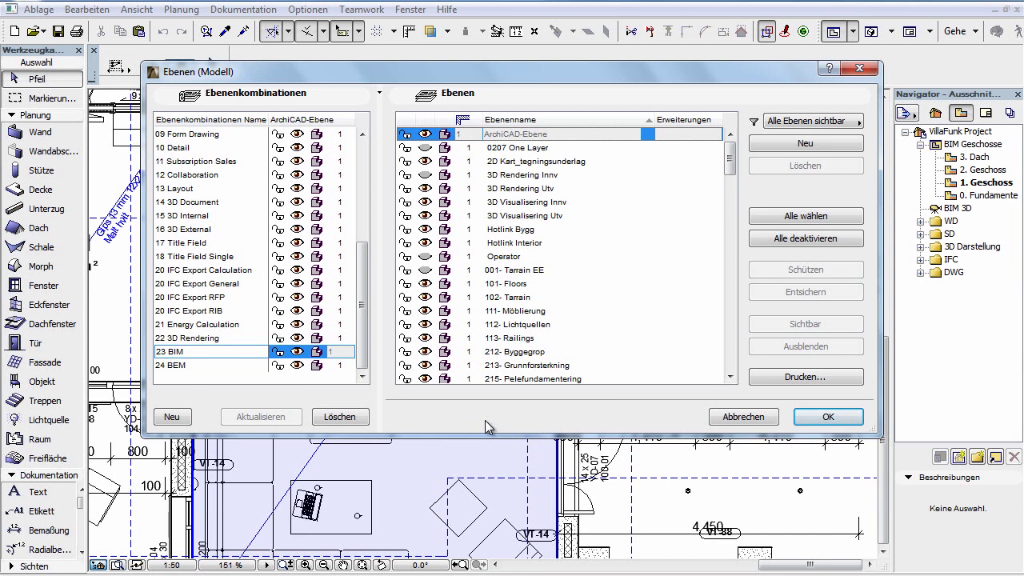
# Hide the 112- Lichtquellen and 111- Möblierung layers, then apply the 24 BEM layer combination.
pyautogui.click(471, 325)
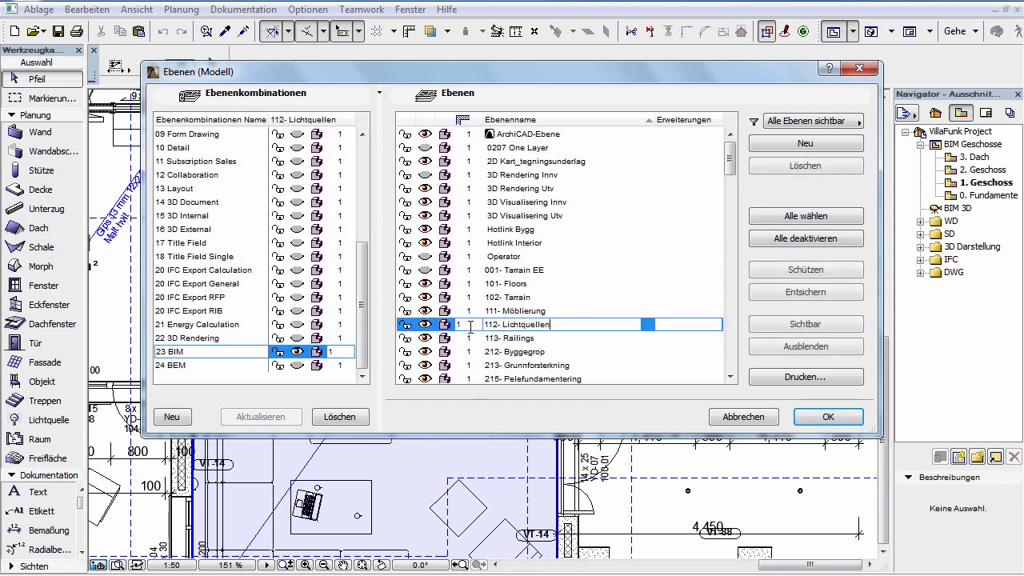
pyautogui.click(425, 325)
pyautogui.click(424, 310)
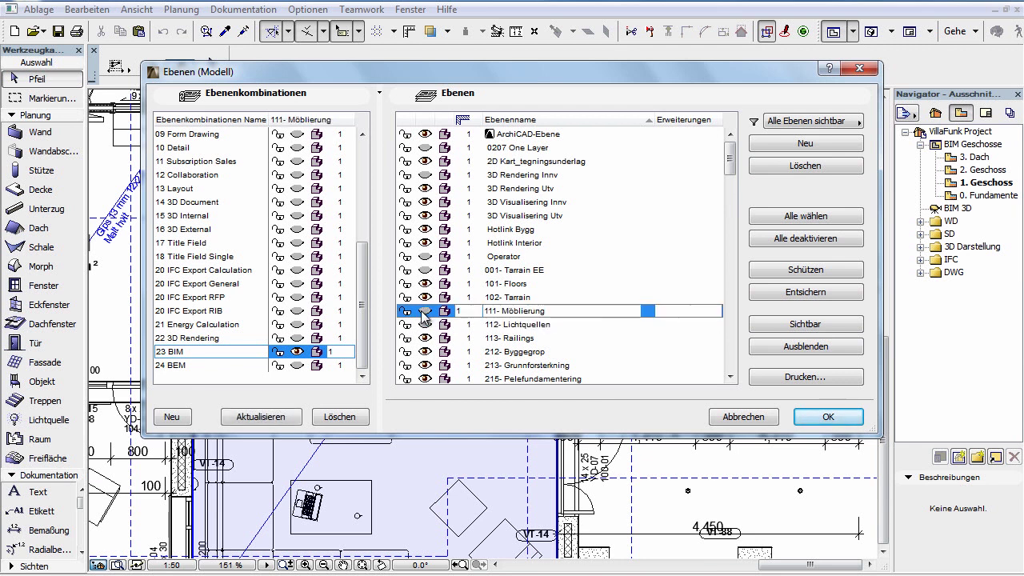
pyautogui.click(218, 366)
pyautogui.click(218, 366)
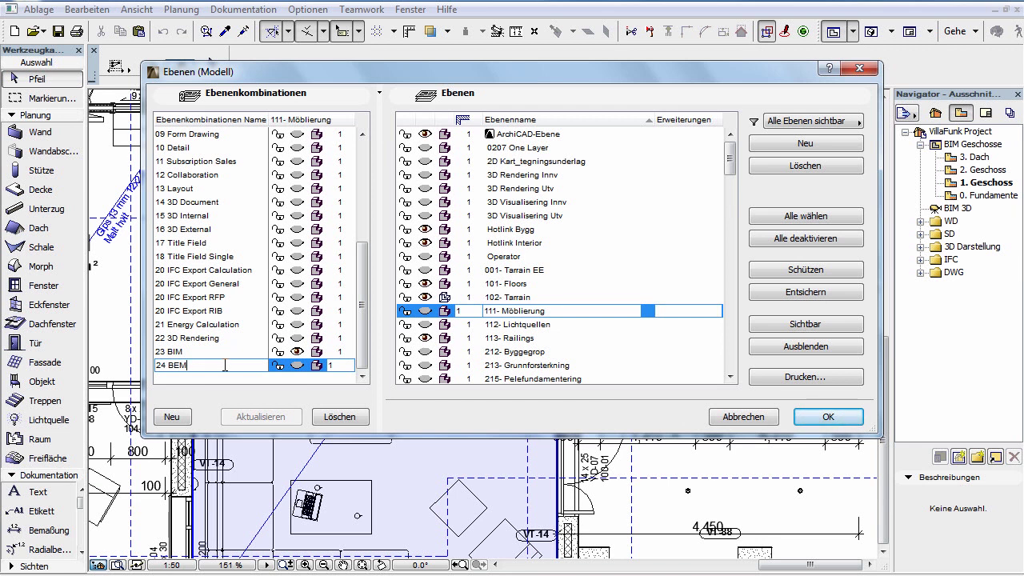
pyautogui.click(828, 417)
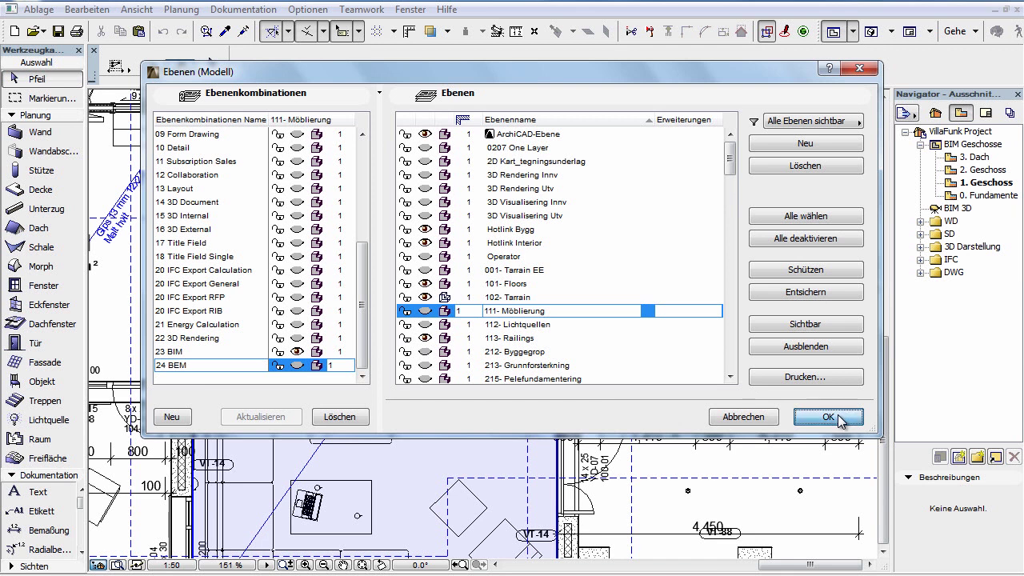
pyautogui.scroll(-3, 527, 427)
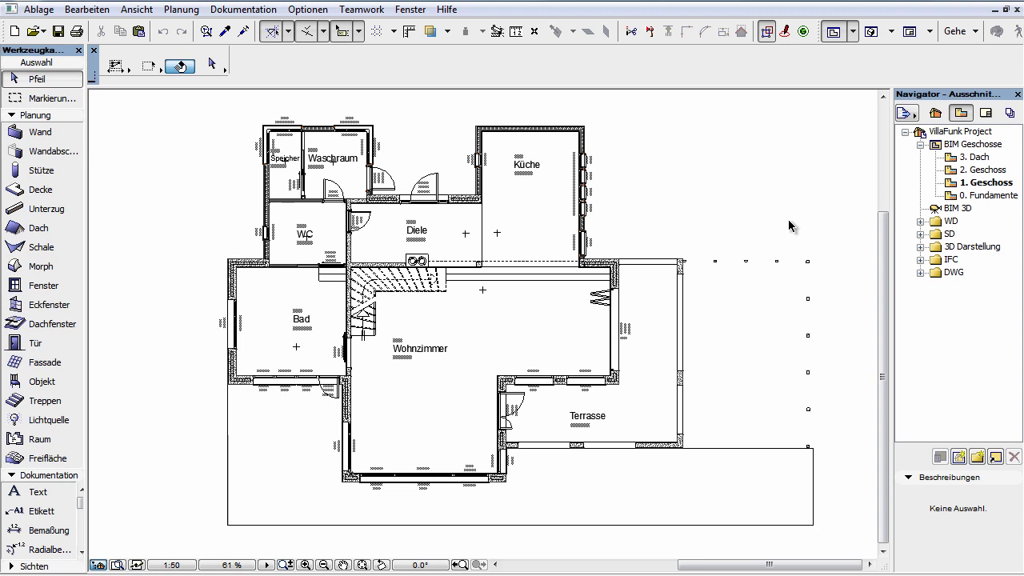
# Start cloning a project-map folder from the Navigator View Map.
pyautogui.click(997, 459)
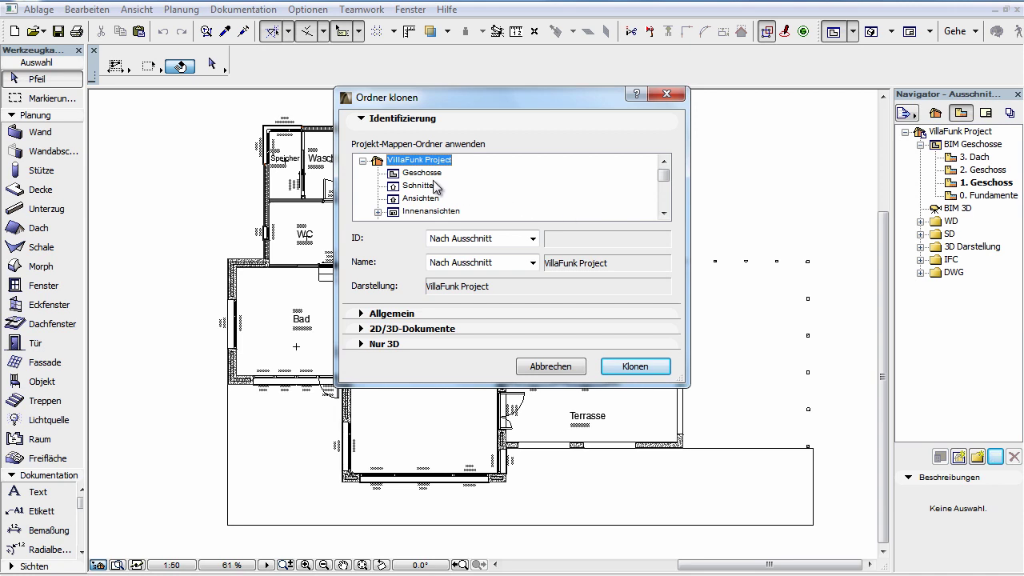
# Choose Geschosse to clone and give the copy the custom name 'BEM Geschosse'.
pyautogui.click(417, 173)
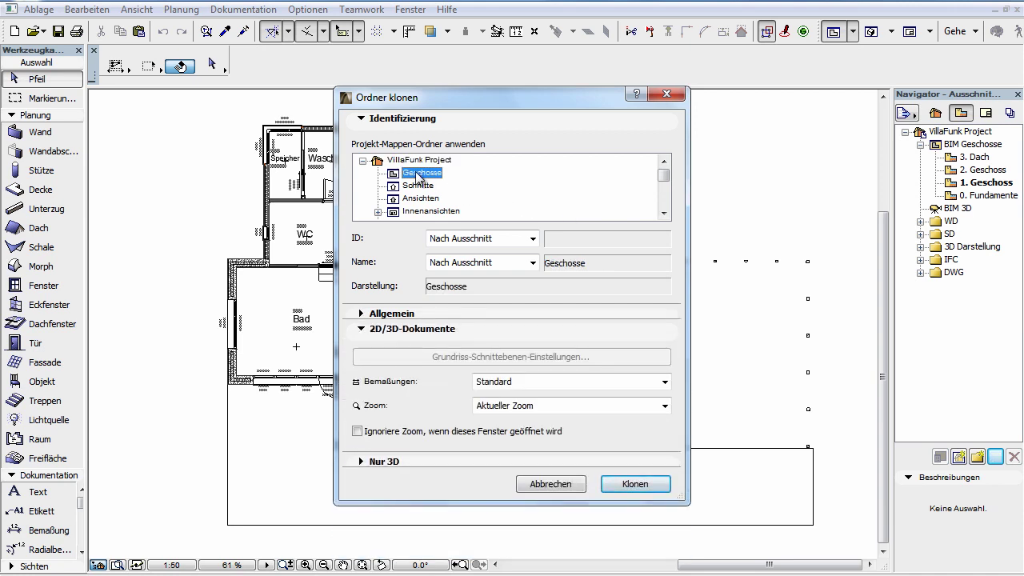
pyautogui.click(532, 262)
pyautogui.click(518, 292)
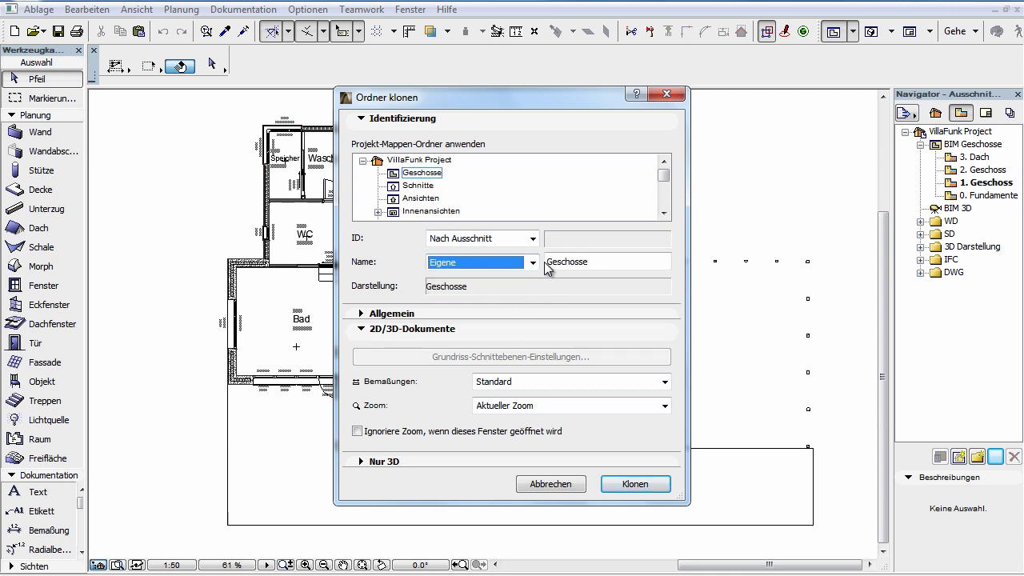
pyautogui.click(549, 263)
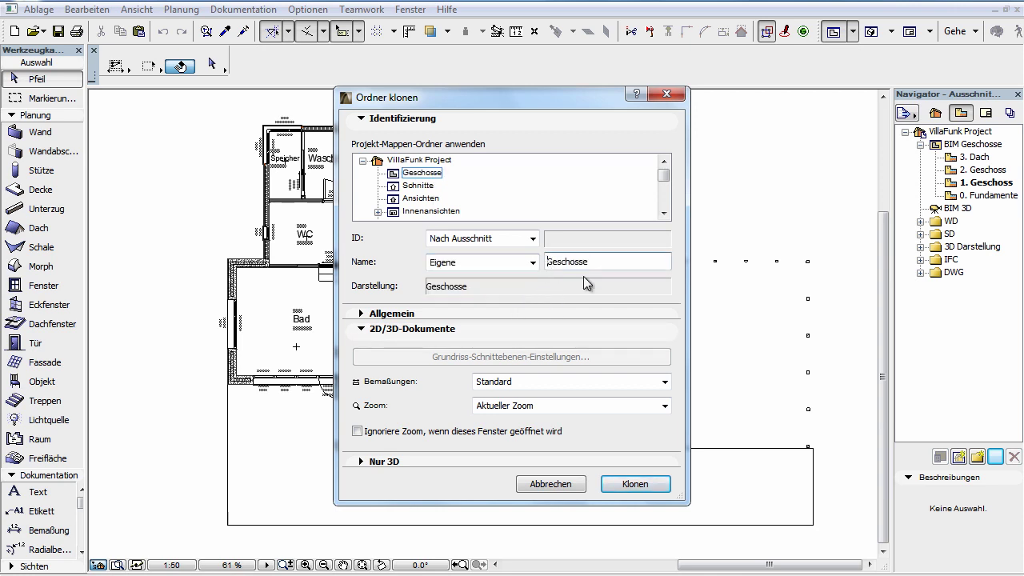
pyautogui.write('BE')
pyautogui.write('M')
pyautogui.click(571, 313)
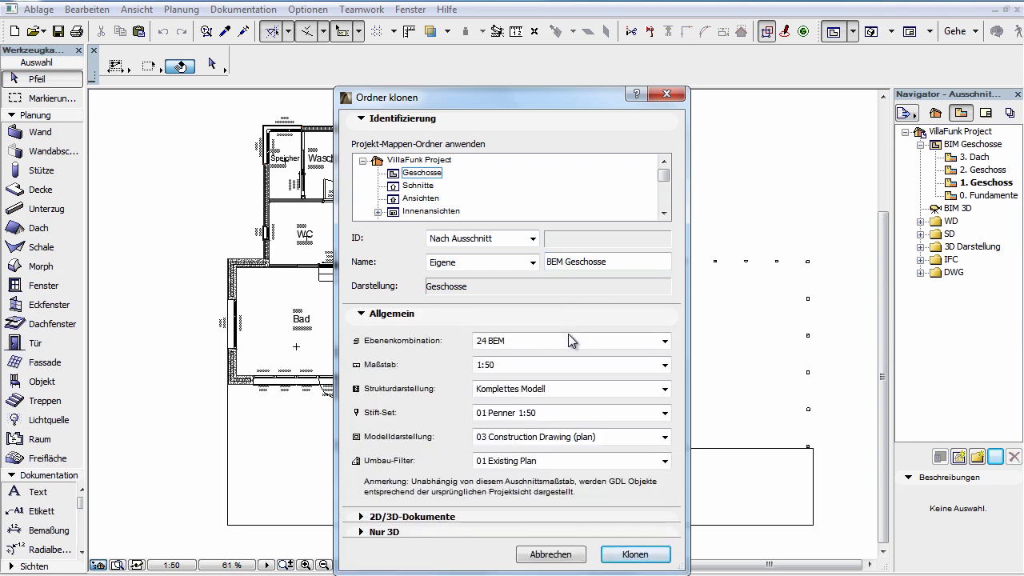
# Set layer combination 24 BEM and model display 02 Design, then clone the folder.
pyautogui.click(570, 340)
pyautogui.click(566, 364)
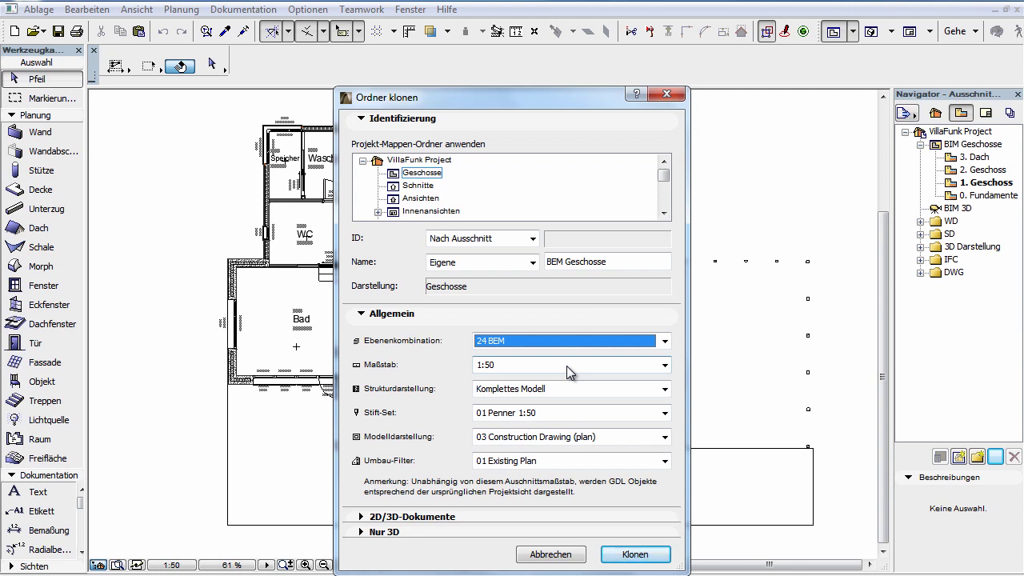
pyautogui.click(555, 437)
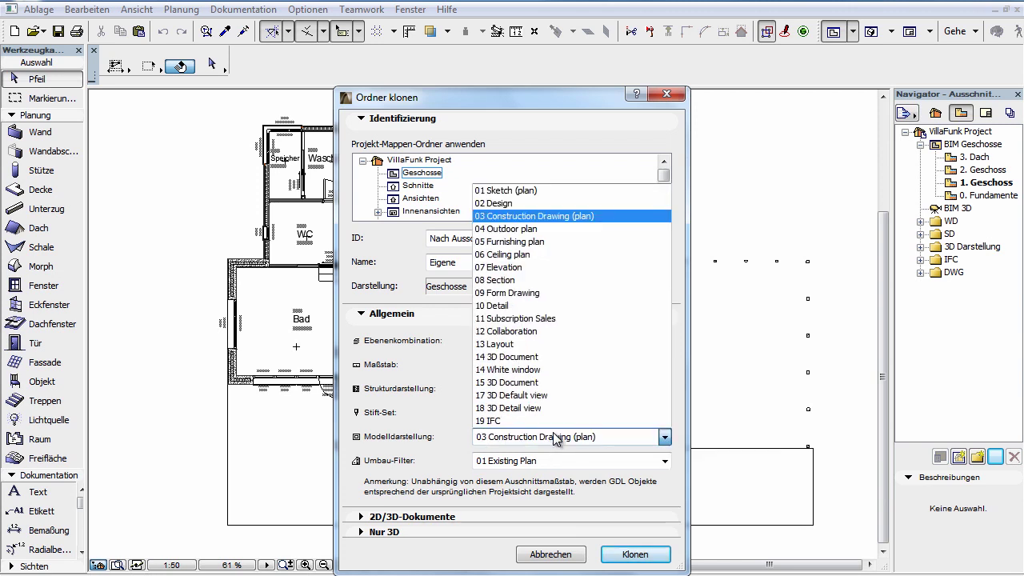
pyautogui.click(538, 205)
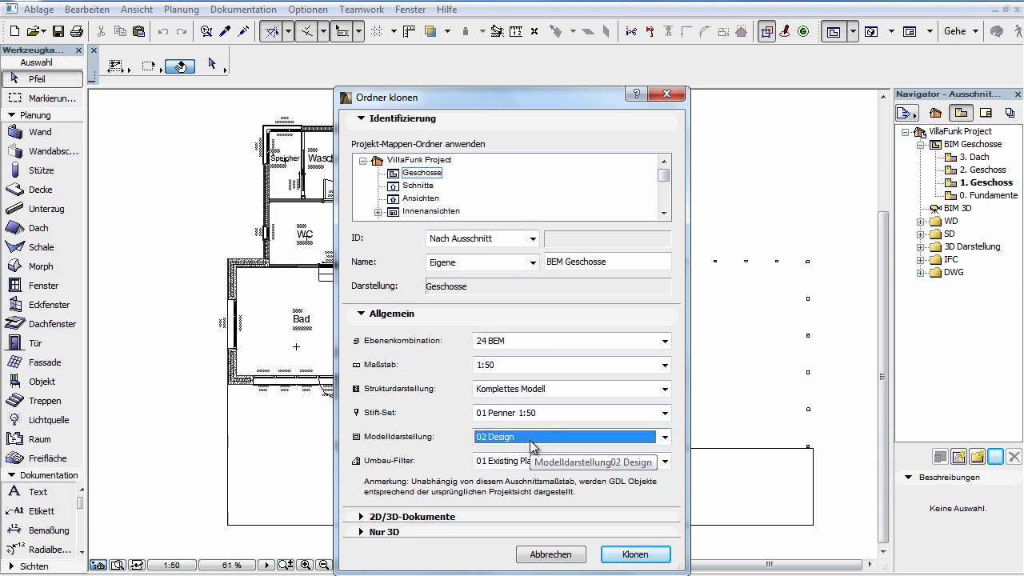
pyautogui.click(621, 556)
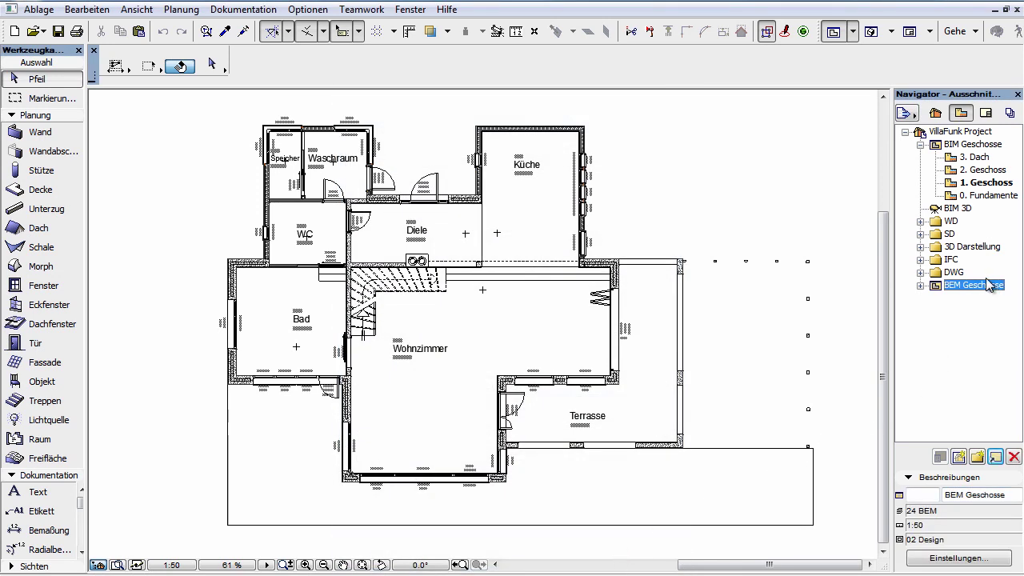
# Move BEM Geschosse below BIM Geschosse, compare its 1. Erdgeschoss with 1. Geschoss, then open BIM 3D.
pyautogui.moveTo(968, 281); pyautogui.dragTo(969, 212)
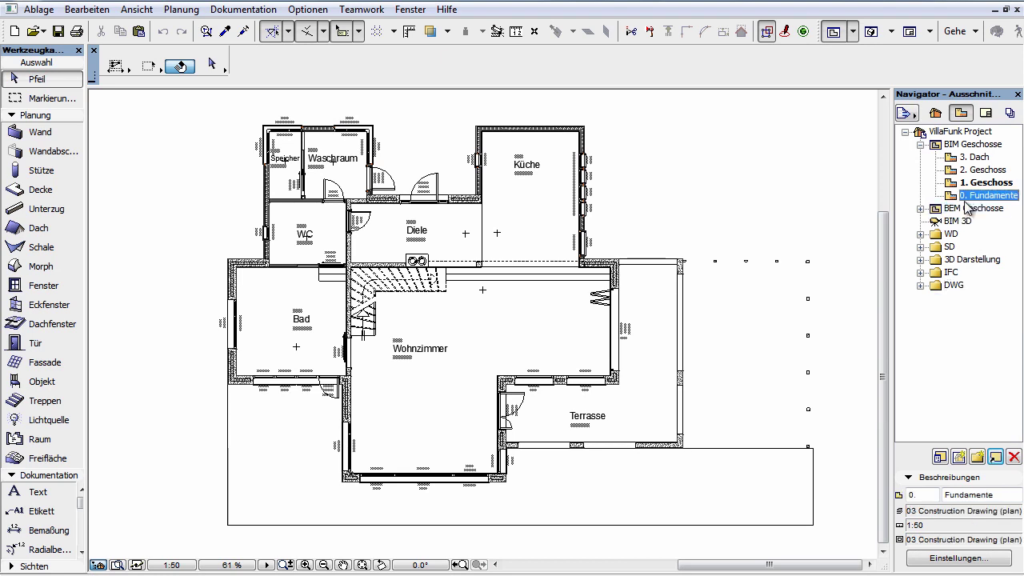
pyautogui.click(921, 209)
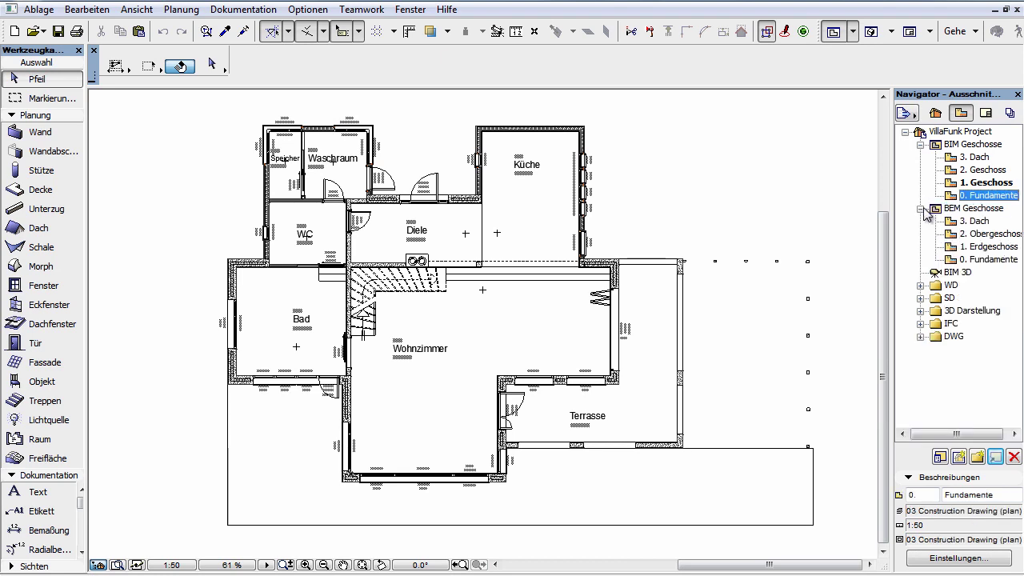
pyautogui.doubleClick(985, 247)
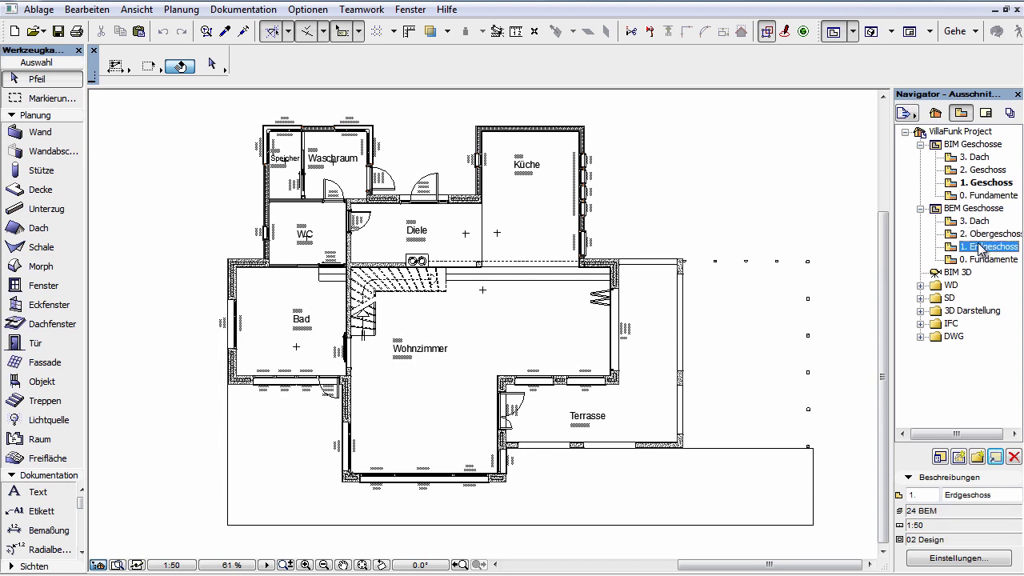
pyautogui.doubleClick(980, 183)
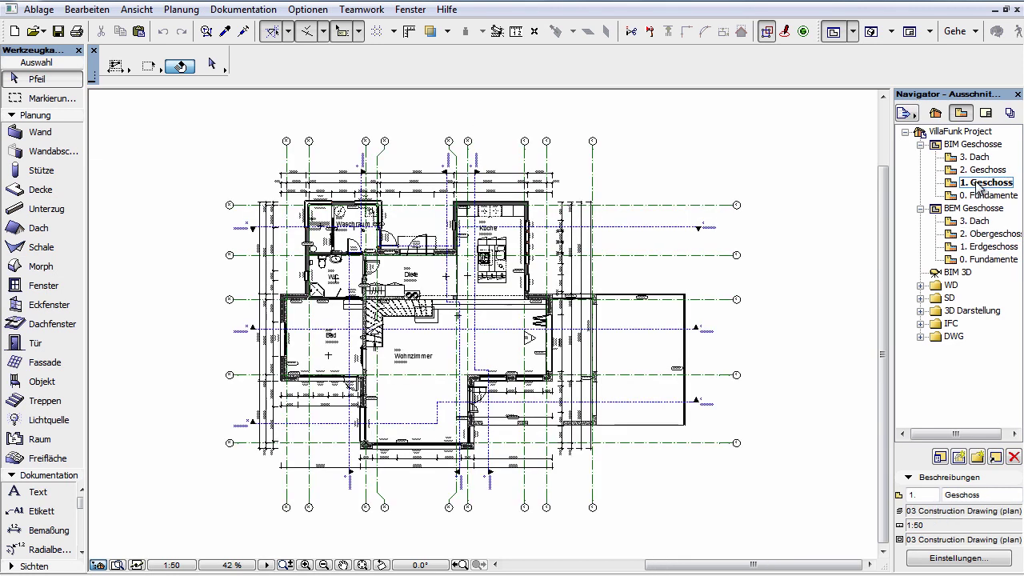
pyautogui.doubleClick(972, 248)
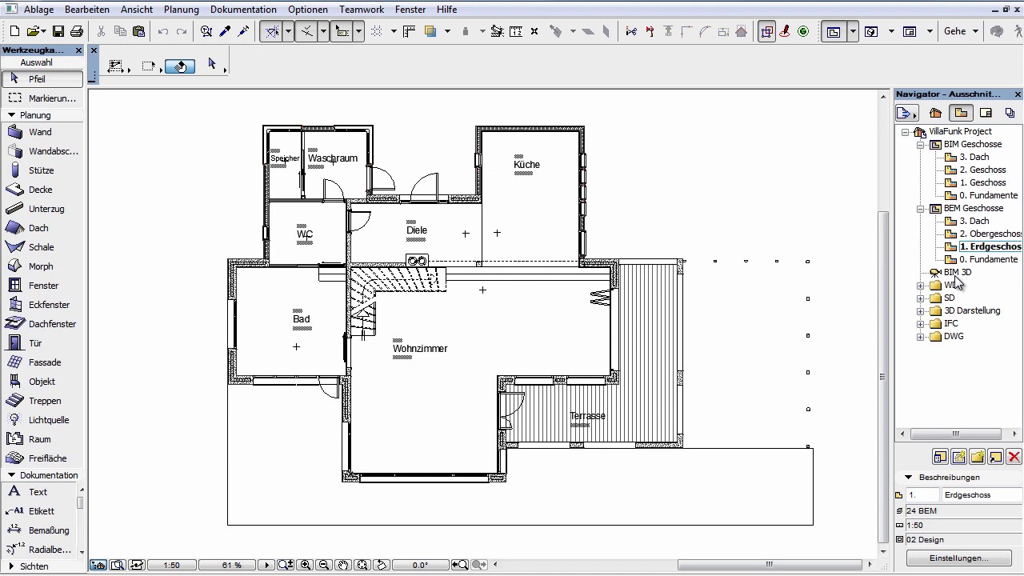
pyautogui.doubleClick(957, 272)
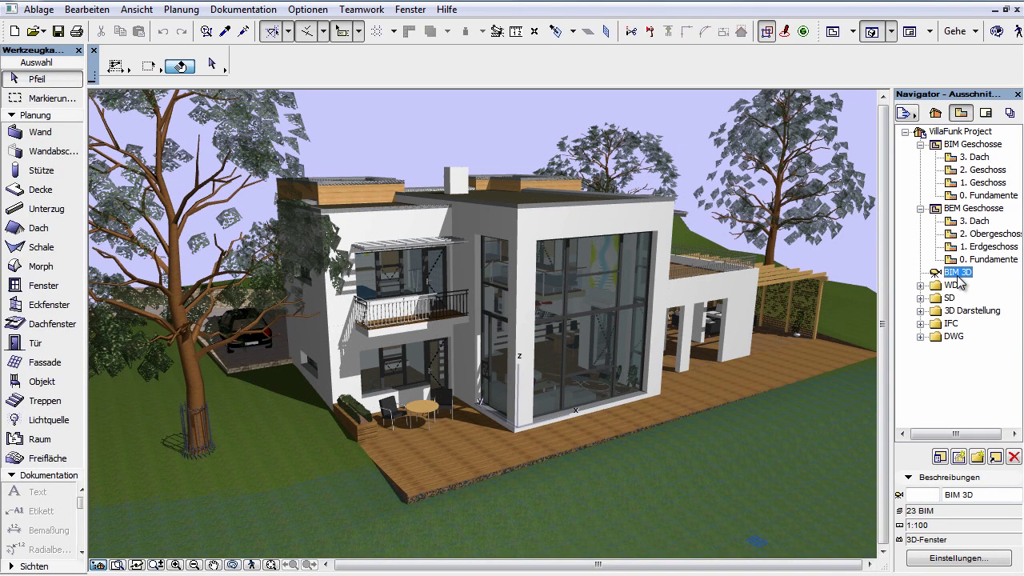
# Duplicate the BIM 3D view as BIM 3D (1) below the original and open its settings.
pyautogui.moveTo(959, 276); pyautogui.dragTo(967, 285)
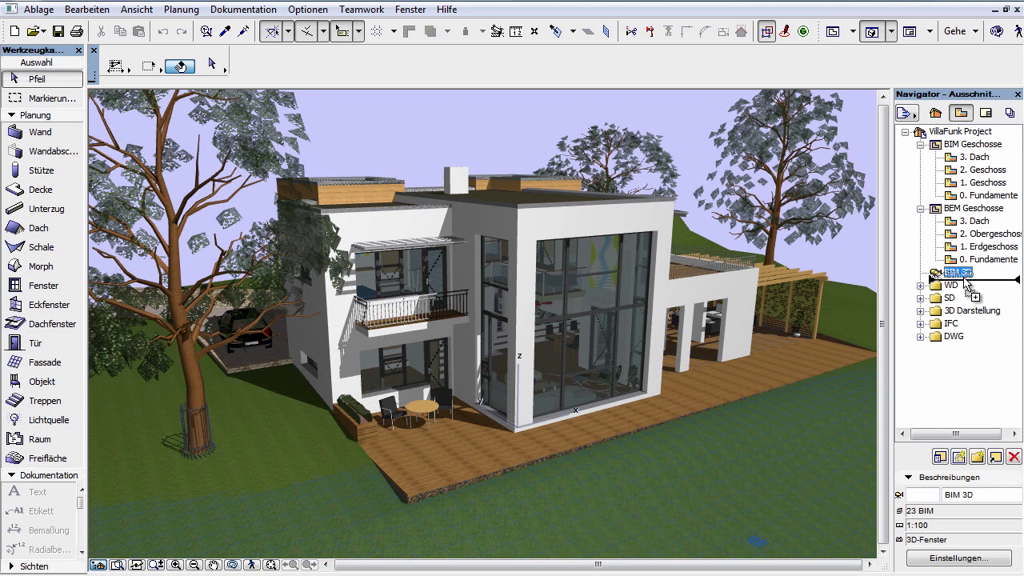
pyautogui.moveTo(964, 280); pyautogui.dragTo(964, 283)
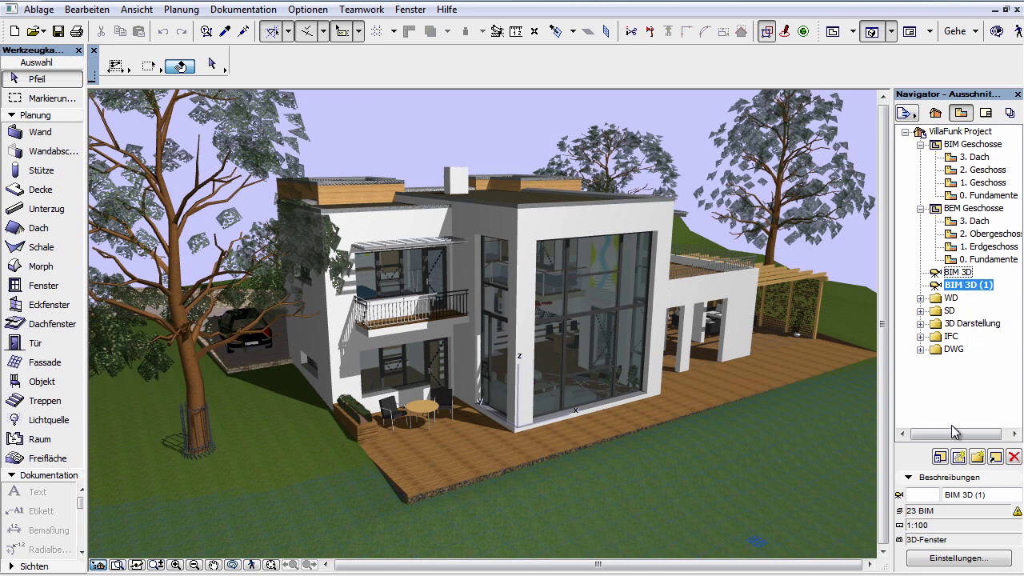
pyautogui.click(960, 560)
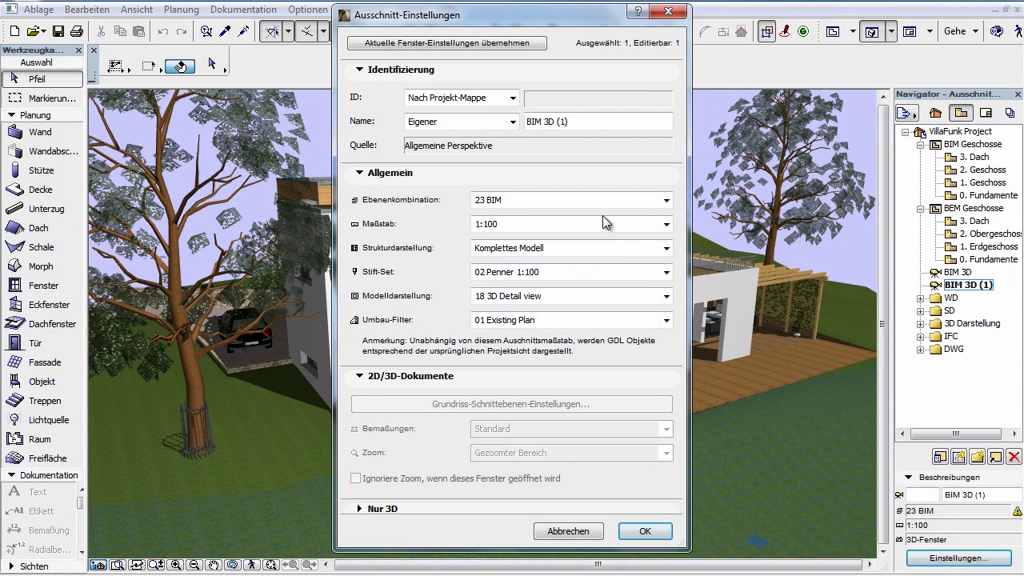
# Rename the copied view to 'BEM 3D' and assign it the 24 BEM layer combination.
pyautogui.click(581, 125)
pyautogui.press('BackSpace')
pyautogui.press('BackSpace')
pyautogui.press('BackSpace')
pyautogui.press('BackSpace')
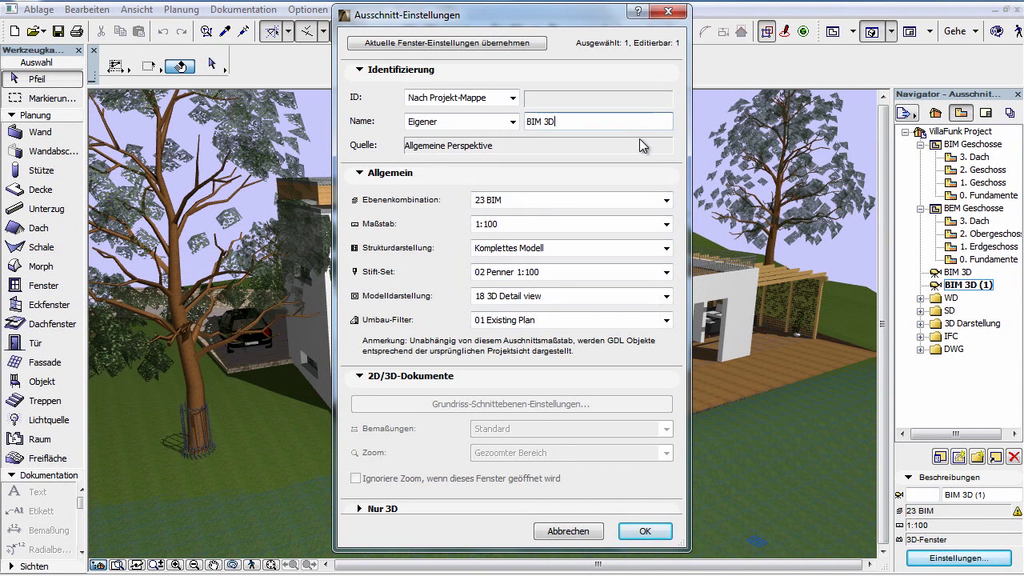
pyautogui.press('Left')
pyautogui.press('BackSpace')
pyautogui.write('E')
pyautogui.click(588, 198)
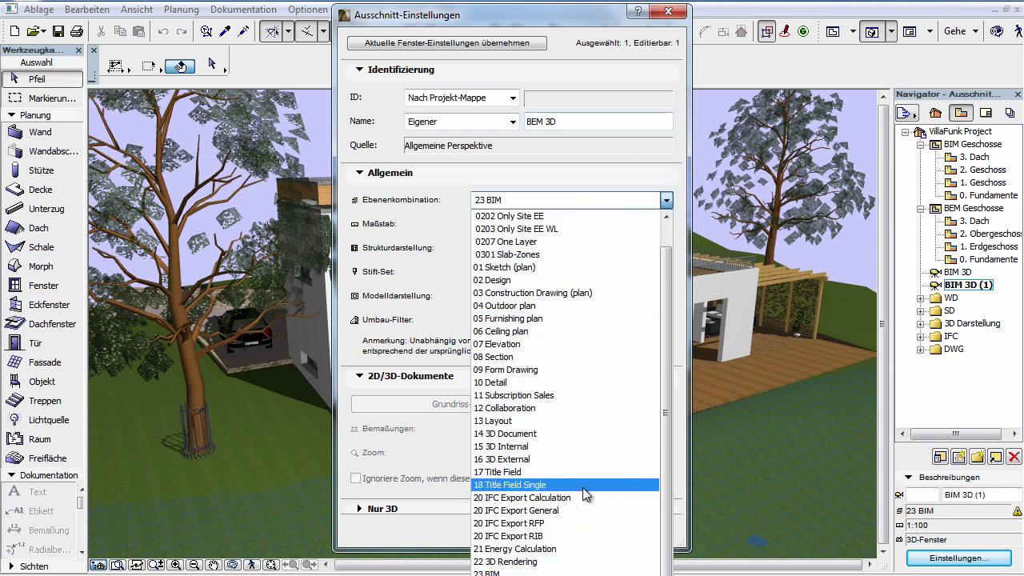
pyautogui.click(512, 573)
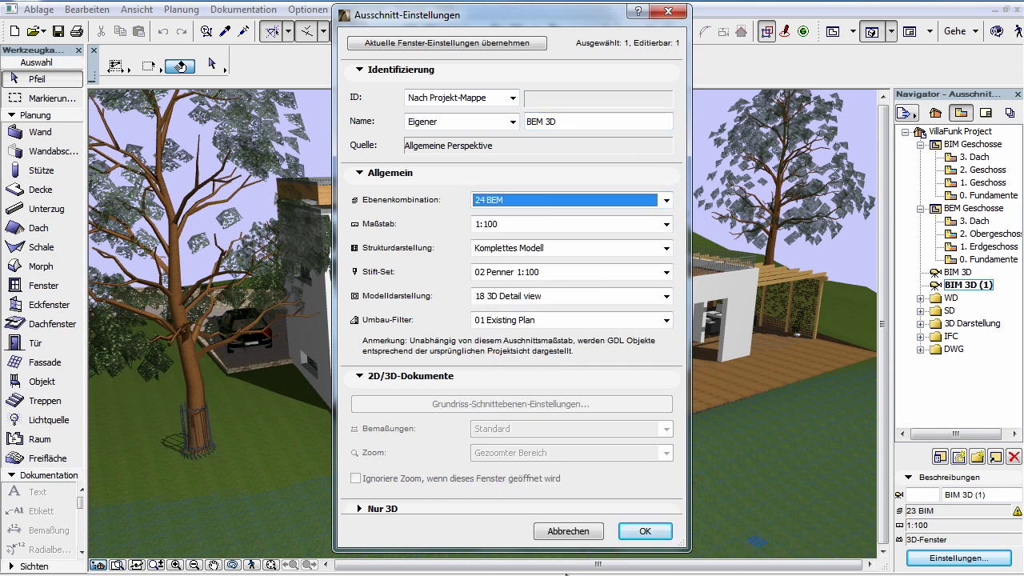
pyautogui.click(645, 531)
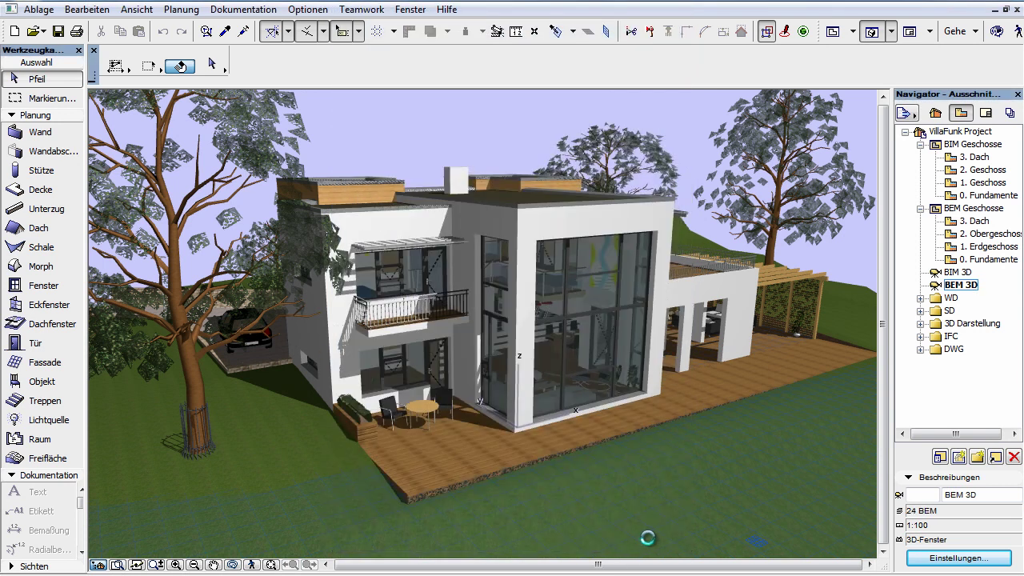
# Switch back and forth between the BEM 3D and BIM 3D views to compare them.
pyautogui.doubleClick(964, 286)
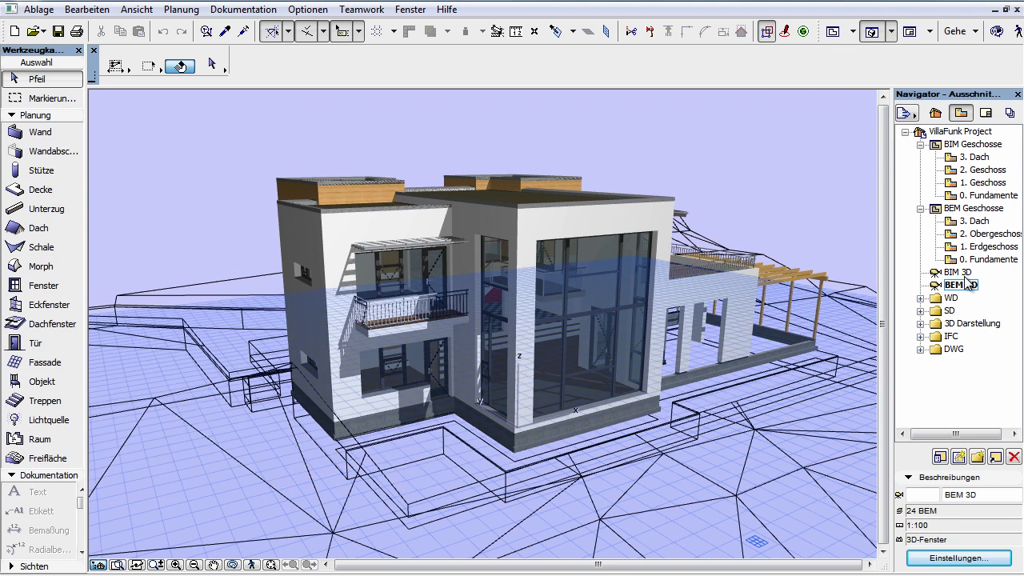
pyautogui.click(966, 272)
pyautogui.doubleClick(967, 272)
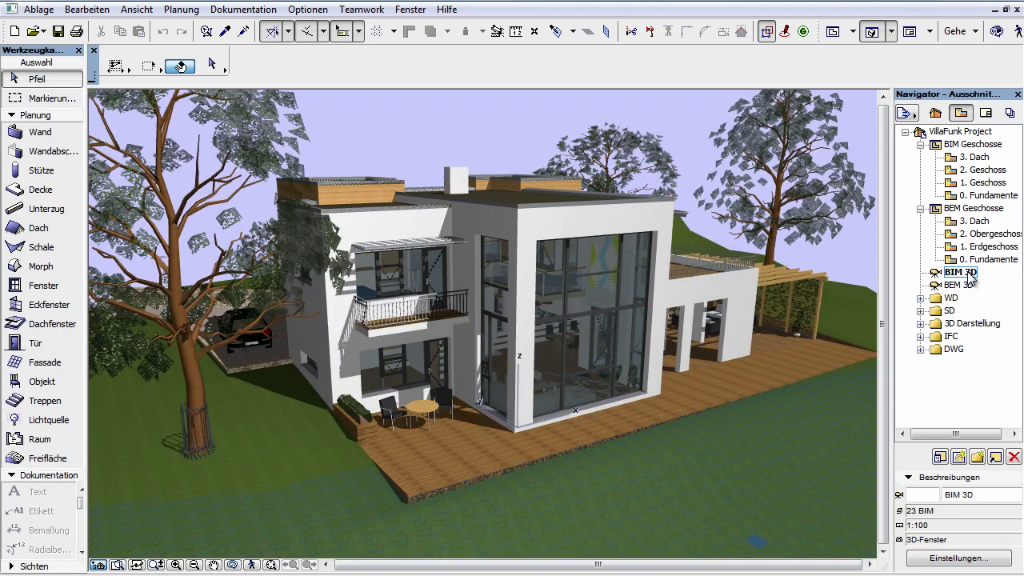
pyautogui.doubleClick(969, 285)
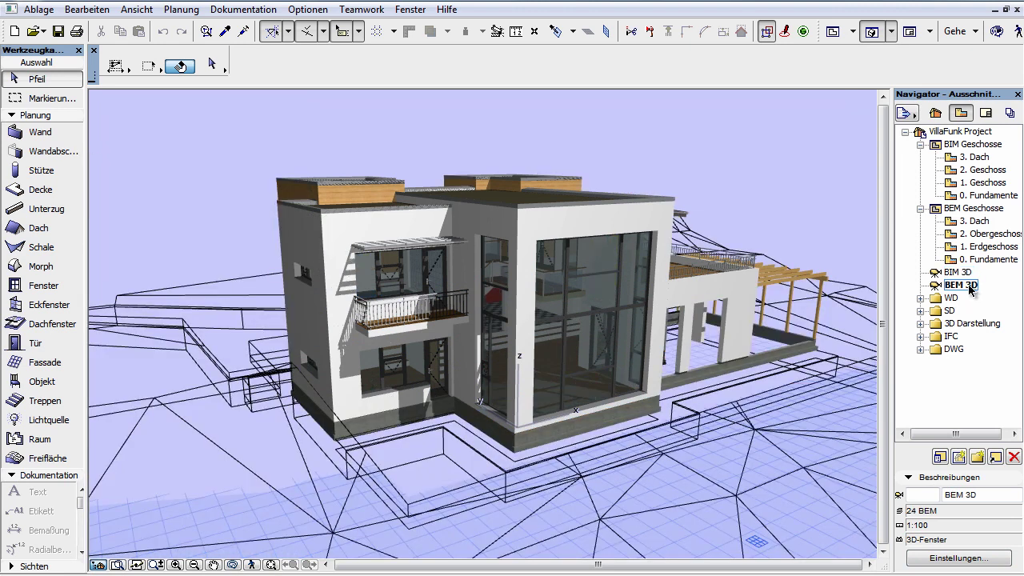
pyautogui.doubleClick(970, 273)
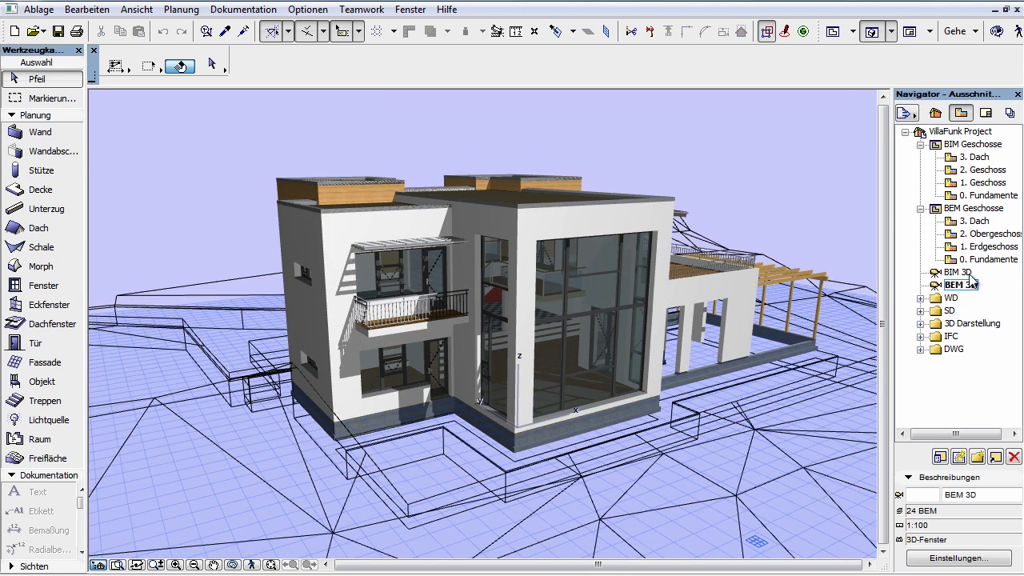